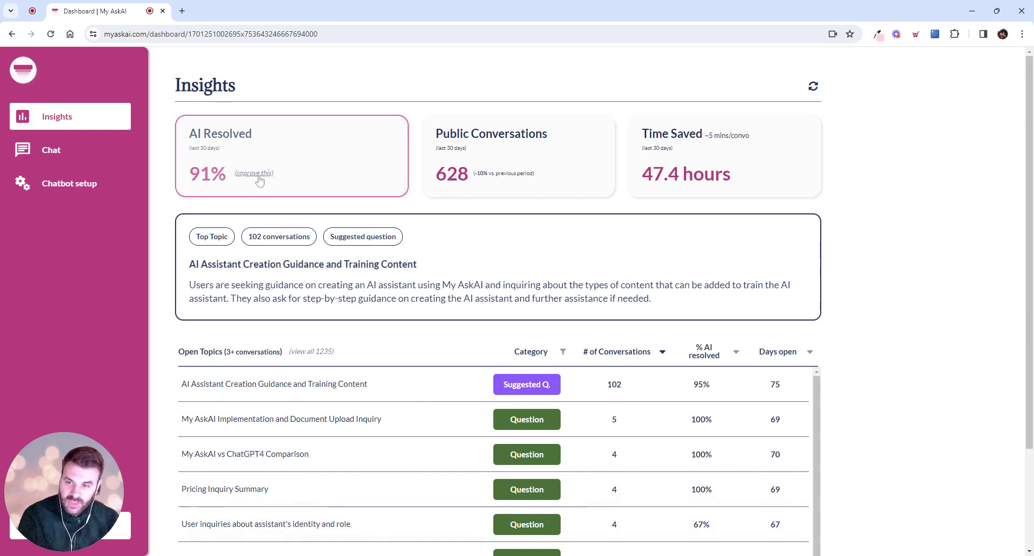
Open the improvement view for the AI Resolved metric and review the questions the assistant couldn't fully answer
left_click(258, 178)
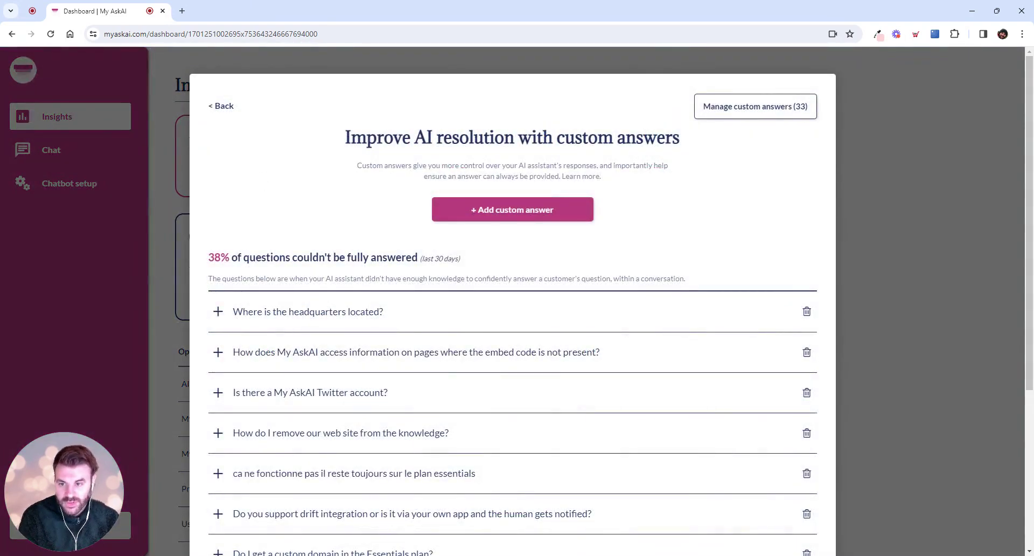
scroll(512, 301, "down", 1)
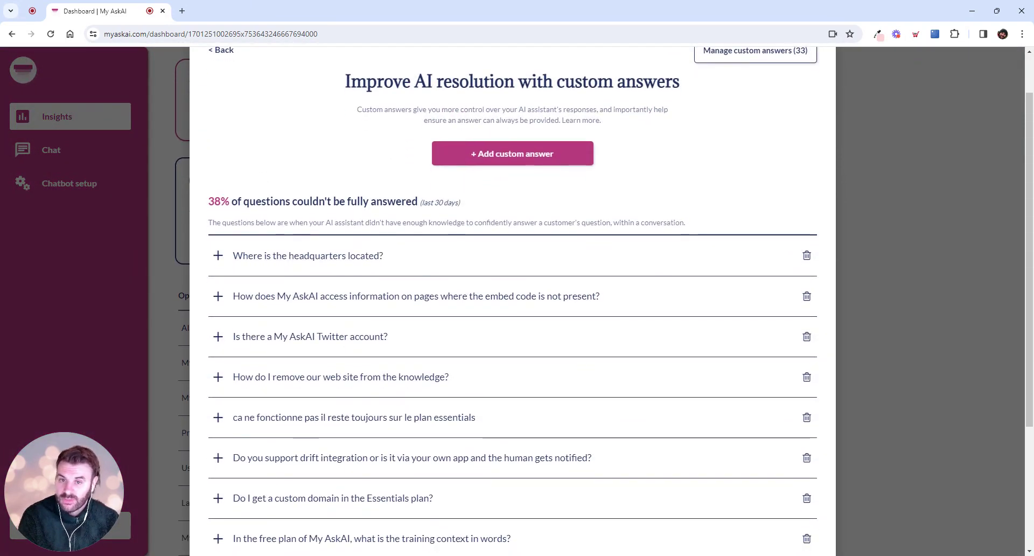
scroll(512, 301, "up", 1)
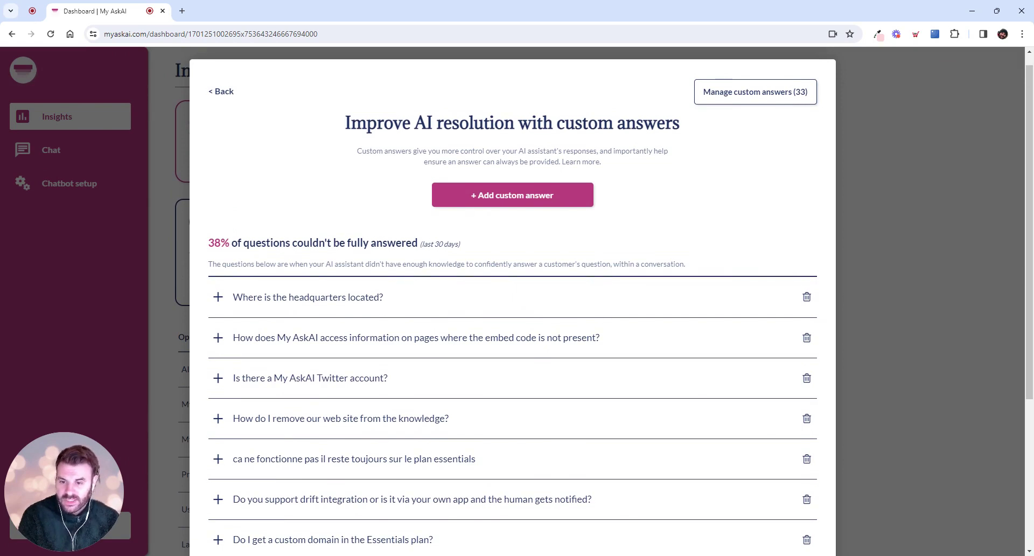
scroll(512, 302, "down", 5)
scroll(513, 301, "up", 4)
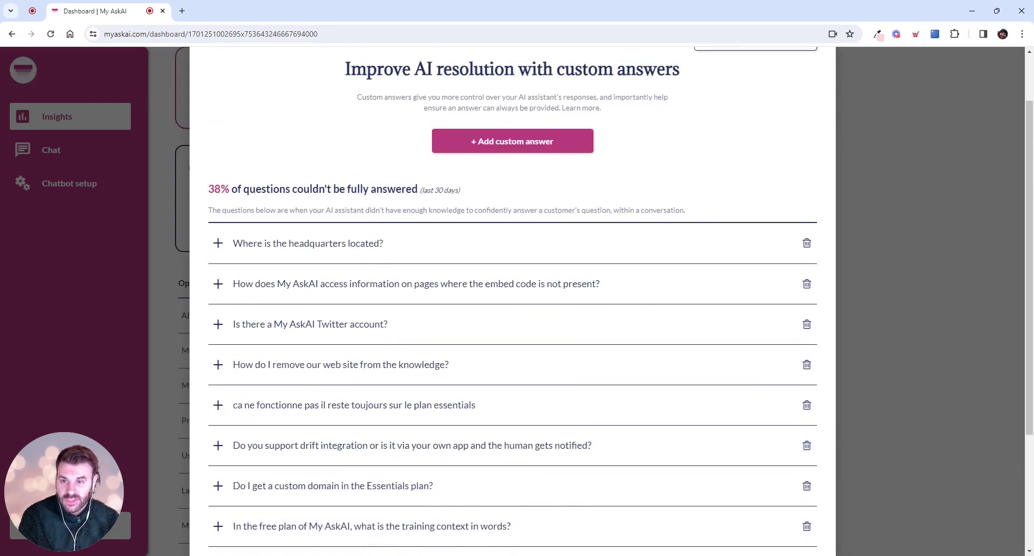
scroll(331, 312, "up", 1)
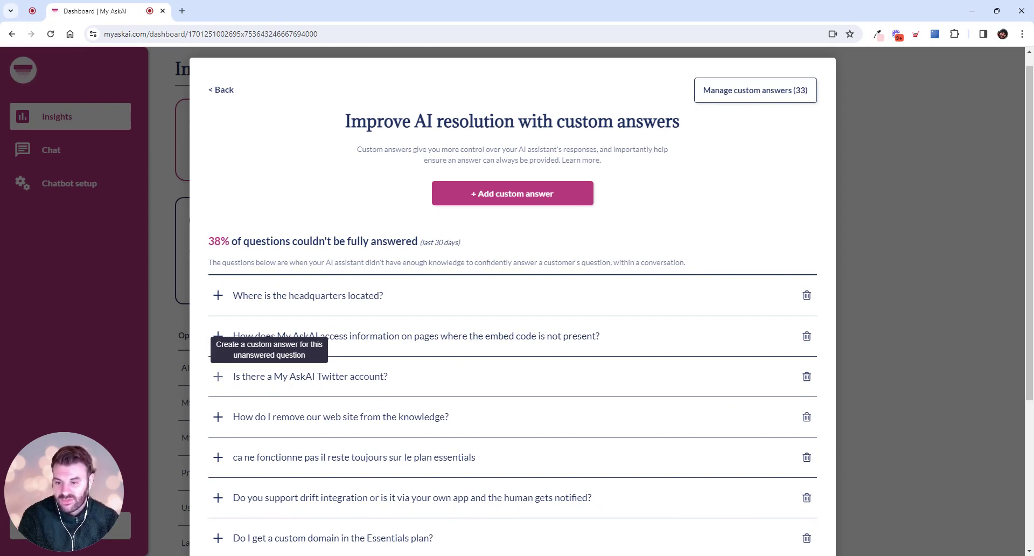
left_click(218, 376)
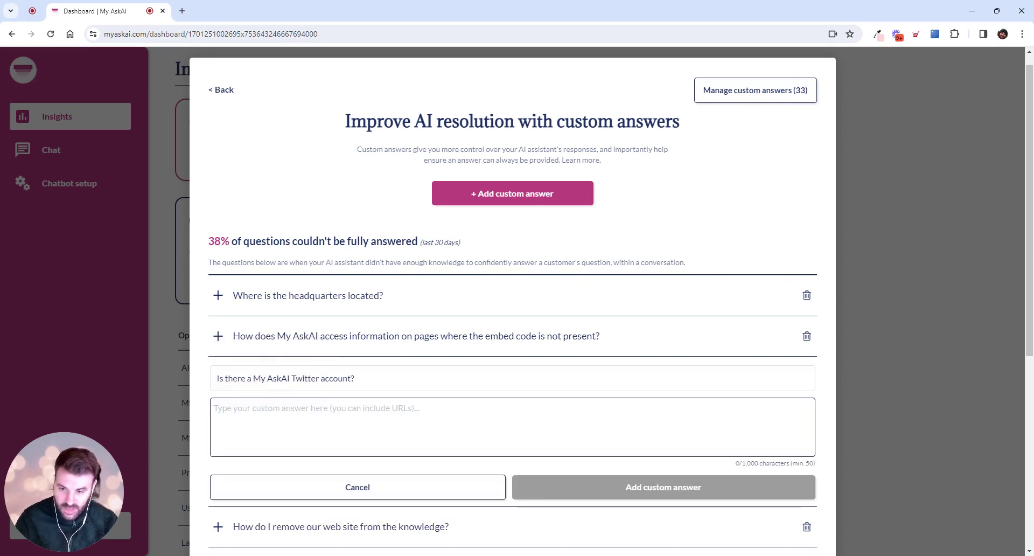
type("Yes, ")
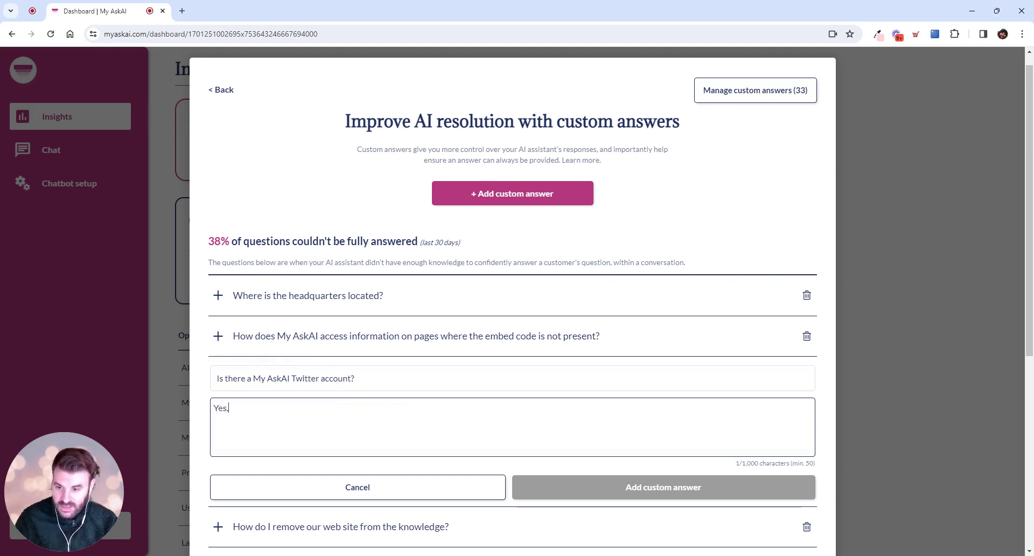
type("there is a ")
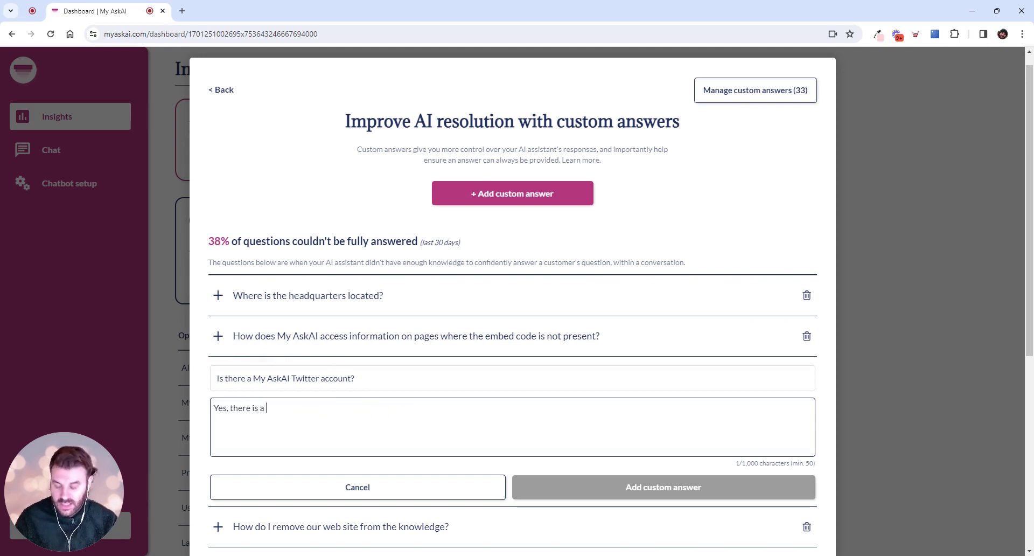
type("Twitter accoun")
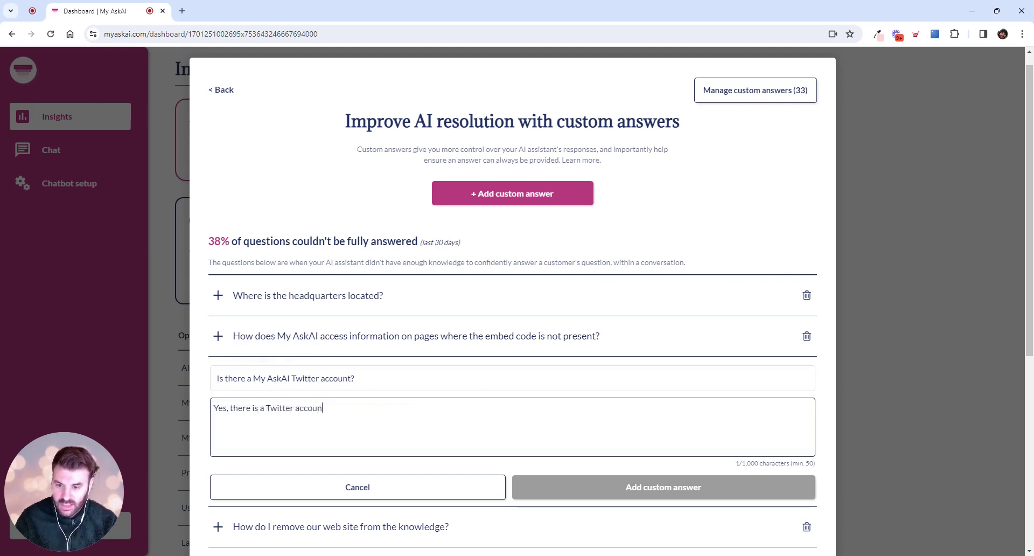
type("t for My AskAI")
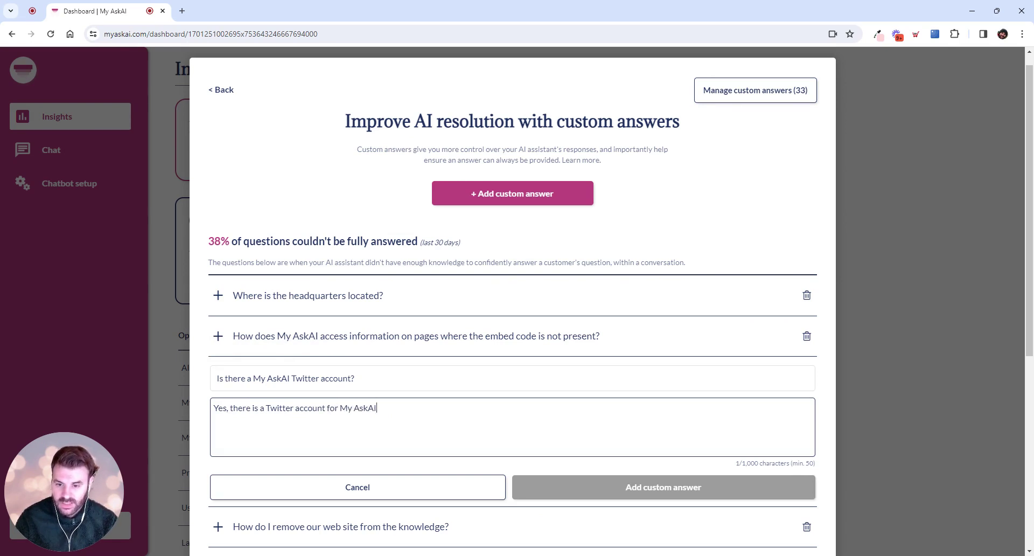
type(", you can fi")
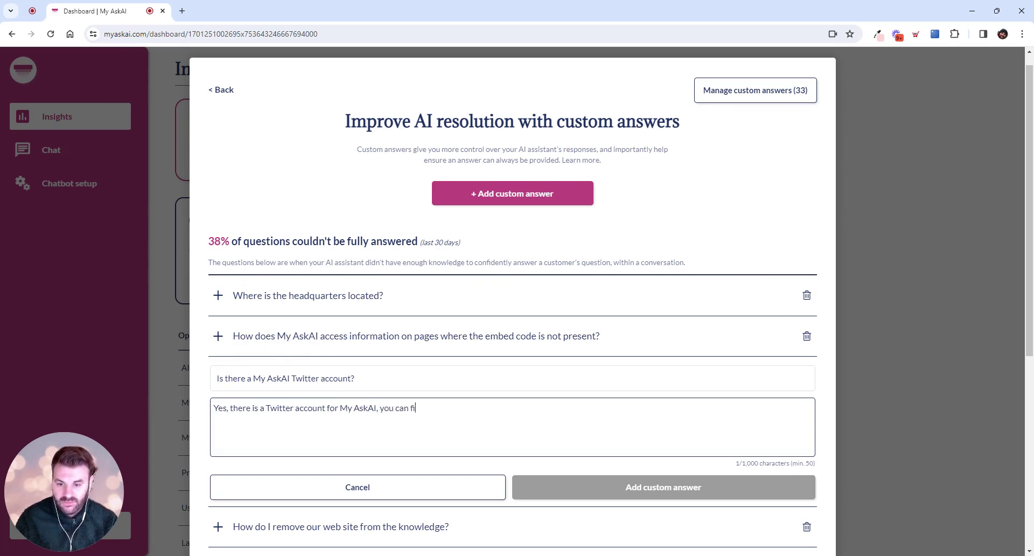
type("nd it with the ")
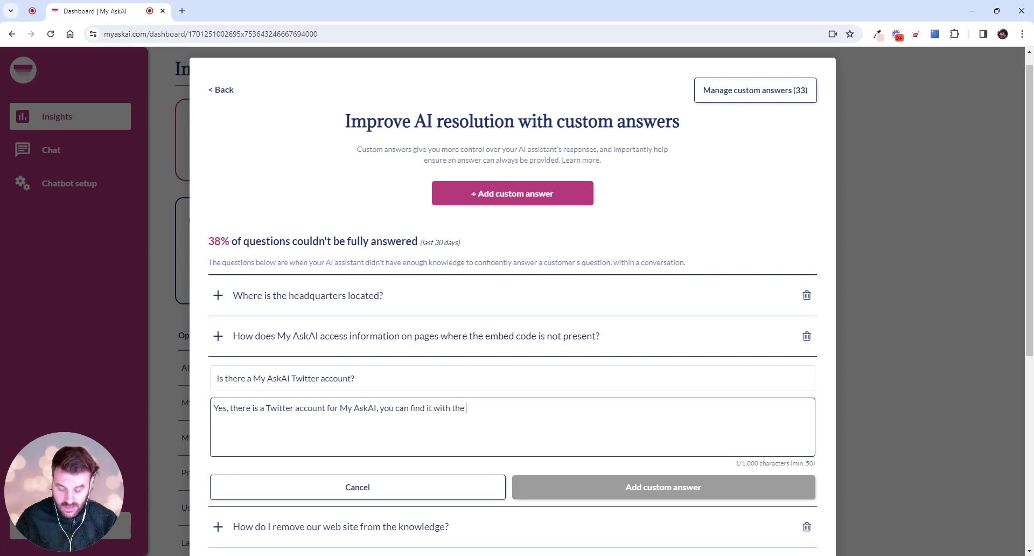
type("handle")
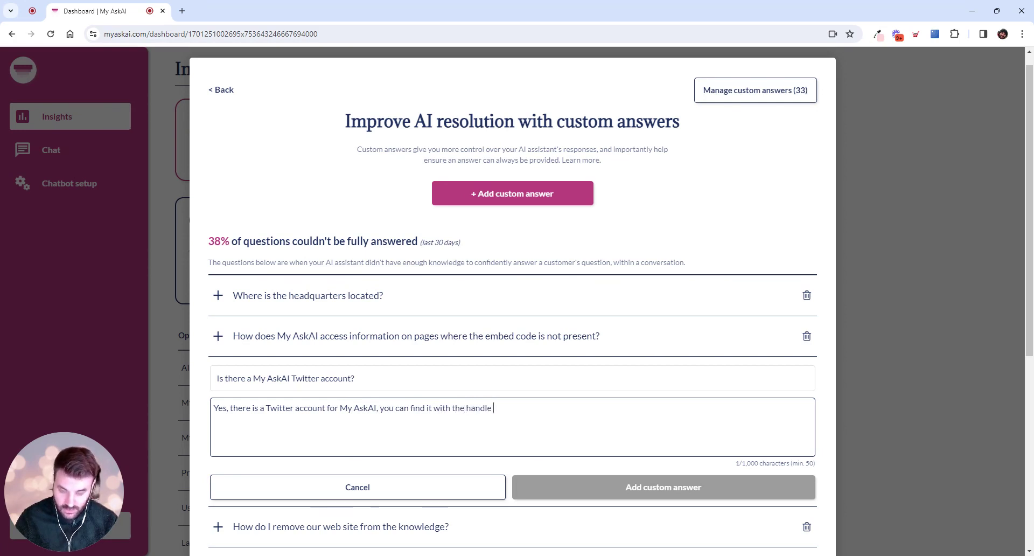
type(" @usemyaskai.")
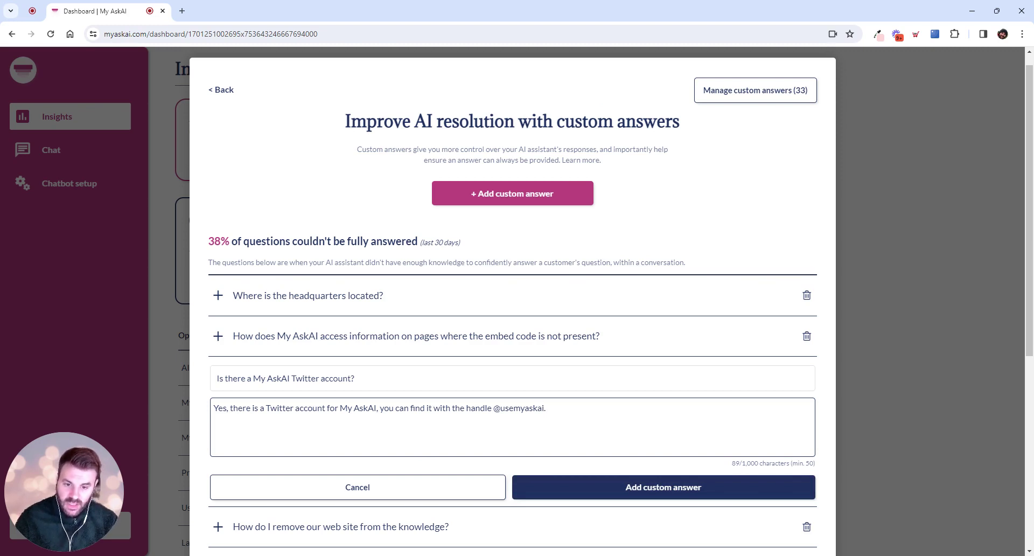
left_click(594, 488)
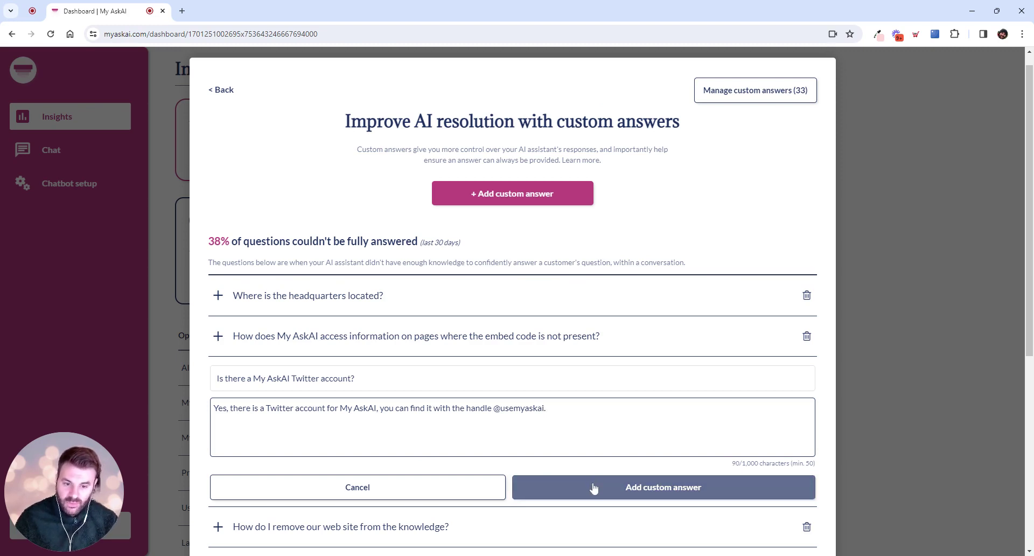
left_click(594, 488)
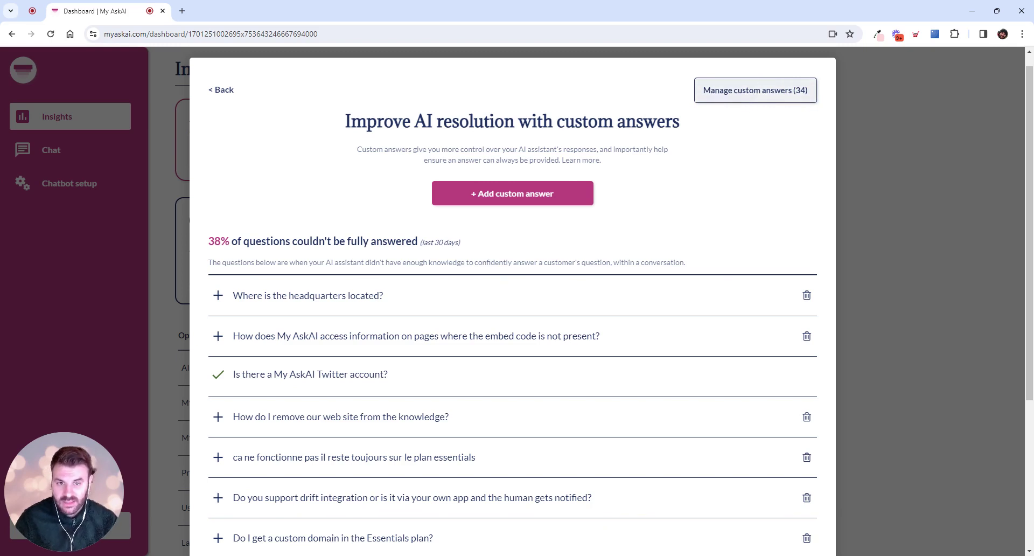
Review the saved custom answers in the management list and return to the Insights dashboard
left_click(743, 98)
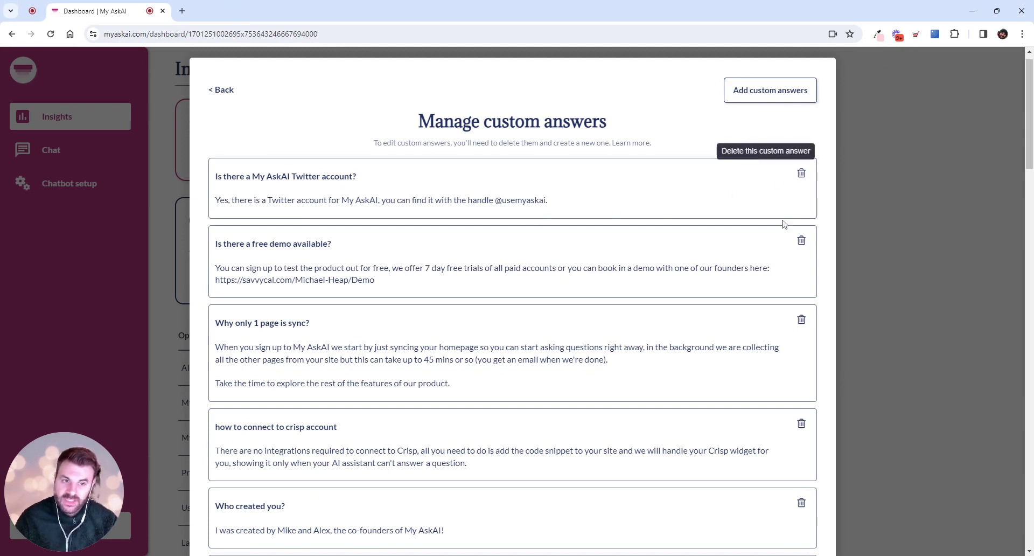
scroll(781, 257, "down", 6)
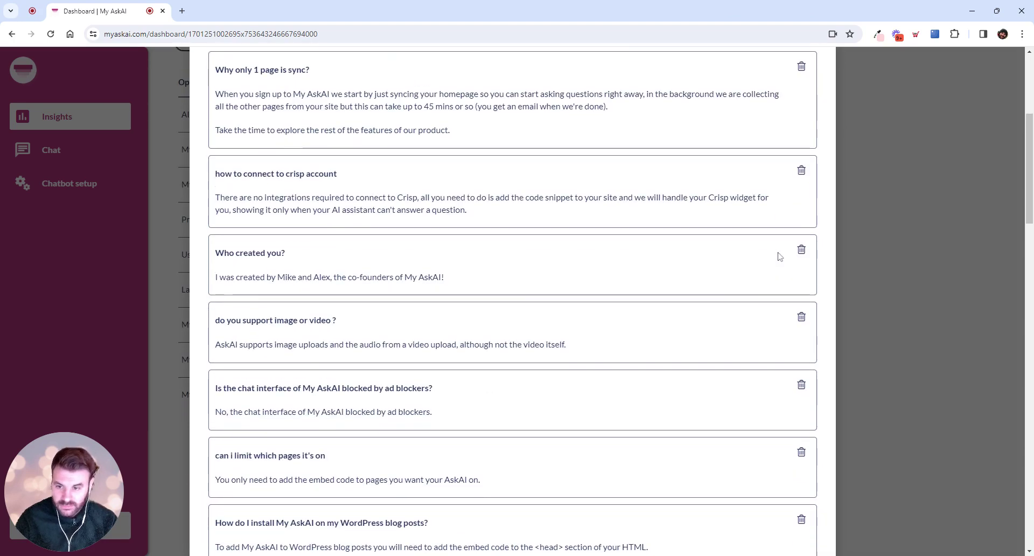
scroll(781, 257, "down", 2)
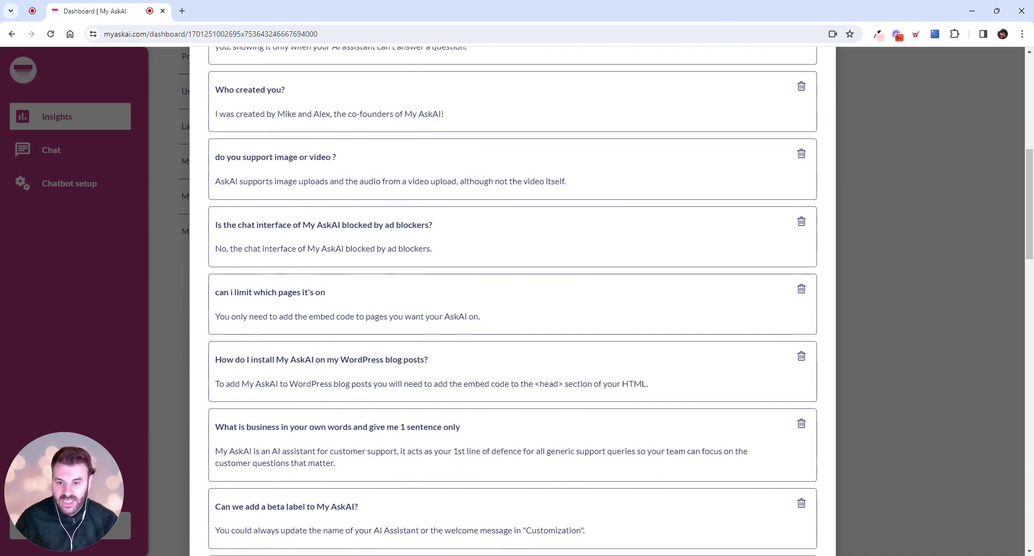
scroll(512, 302, "down", 2)
scroll(513, 302, "up", 9)
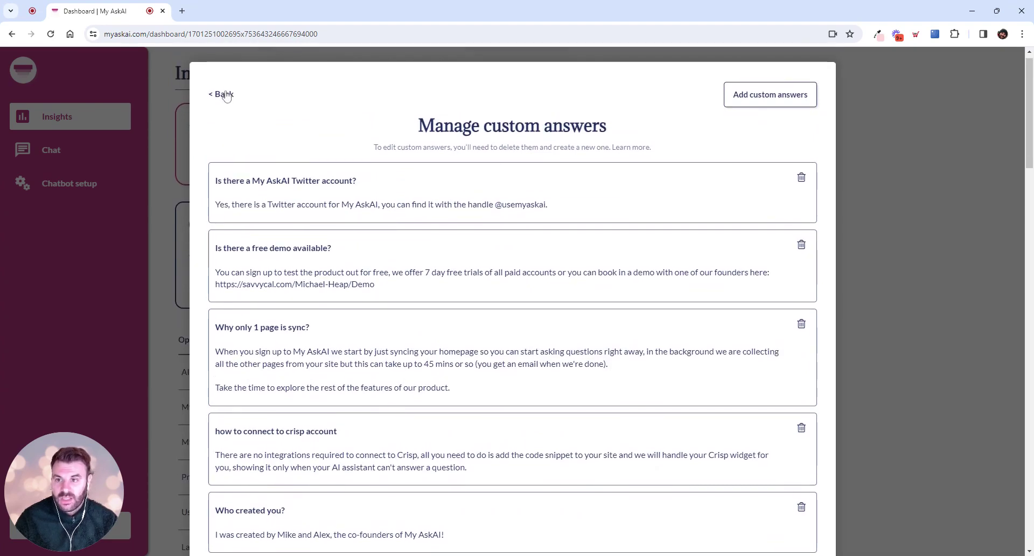
left_click(224, 88)
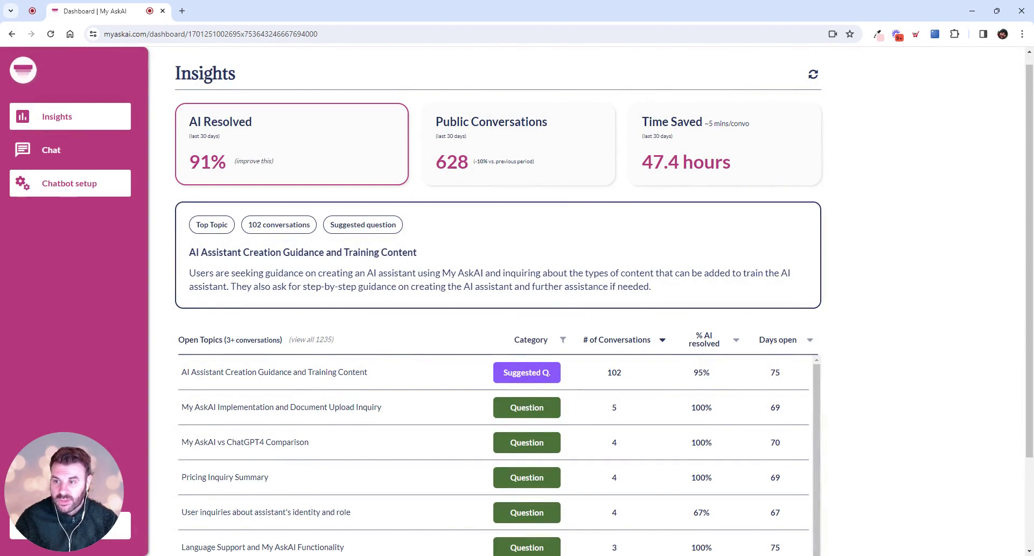
Open the custom answer editor from the chatbot's Knowledge setup and cancel the form for "How do I remove our web site from the knowledge?"
left_click(67, 193)
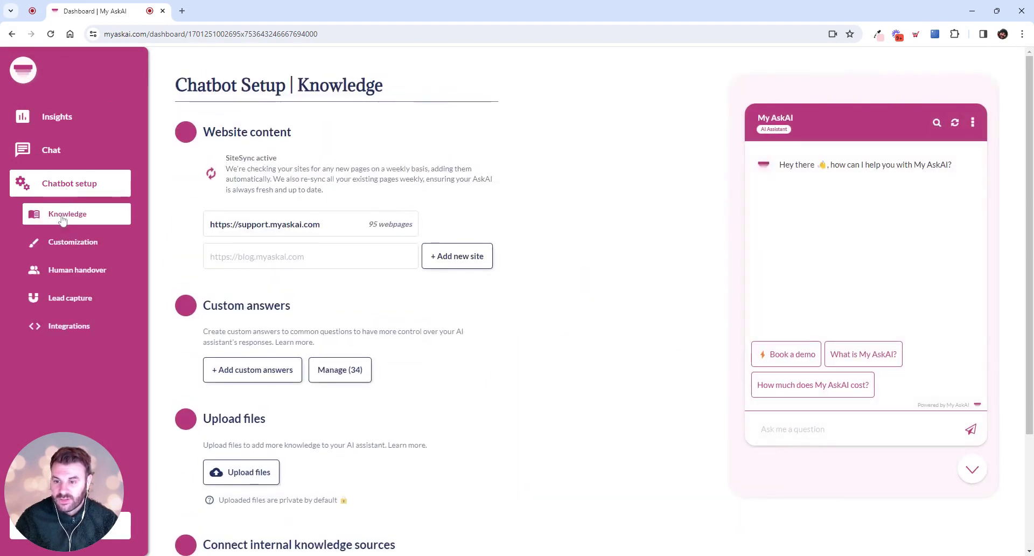
left_click(249, 370)
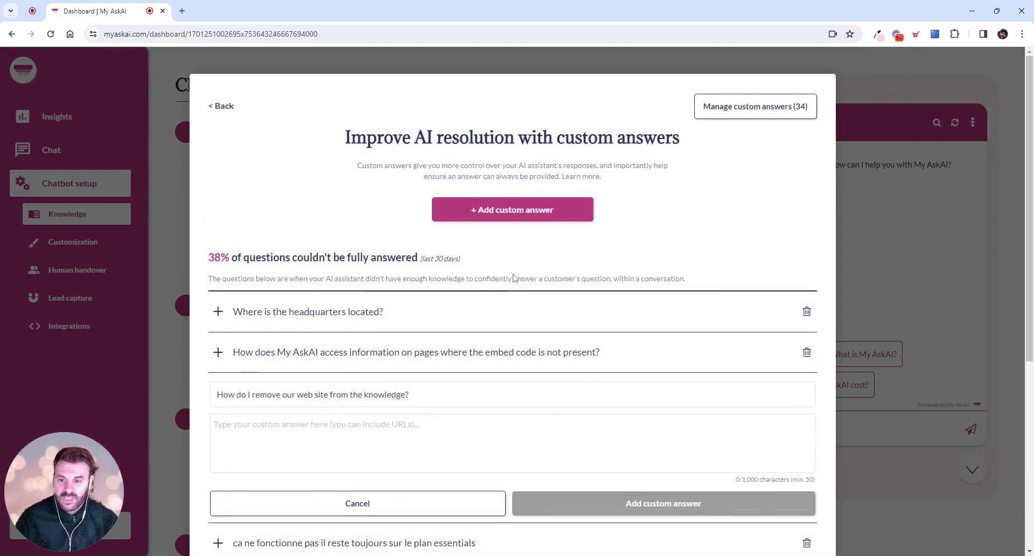
left_click(367, 507)
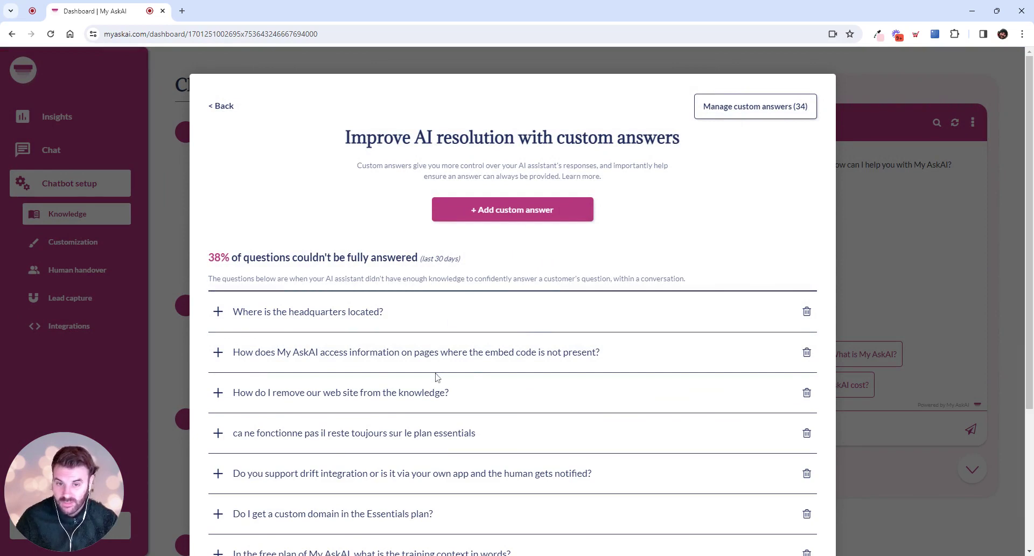
View the blank question-and-answer form for a new custom answer and cancel it without entering anything
left_click(521, 210)
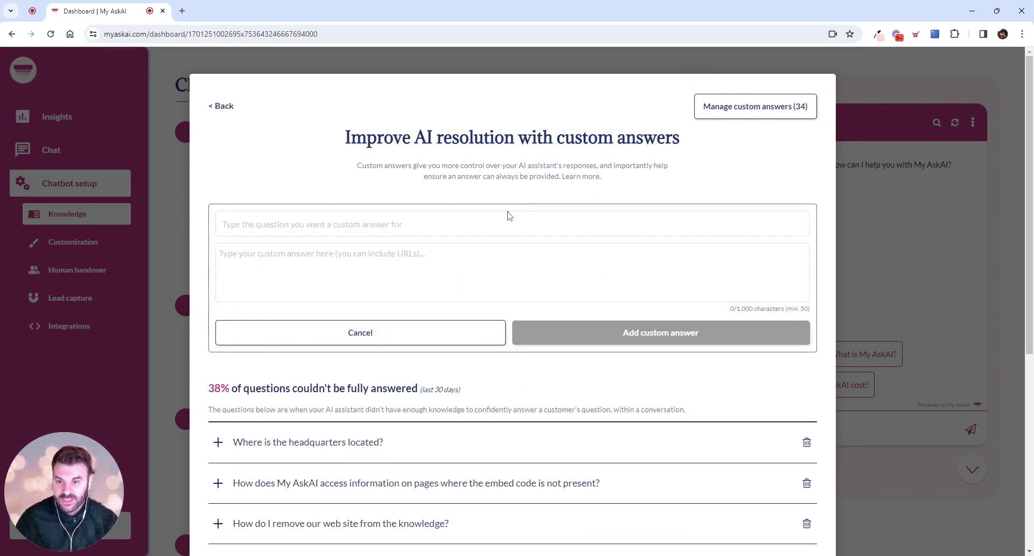
left_click(509, 215)
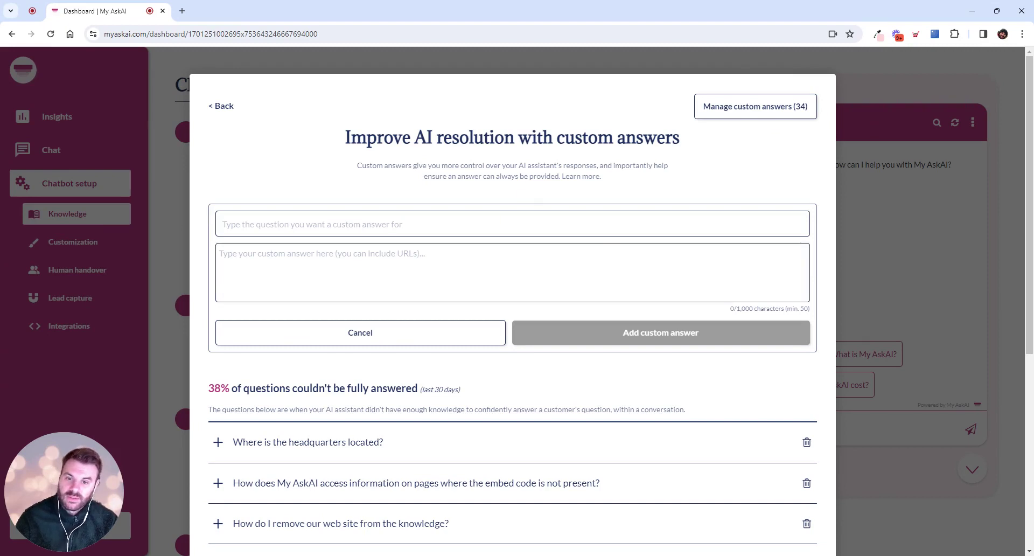
left_click(398, 334)
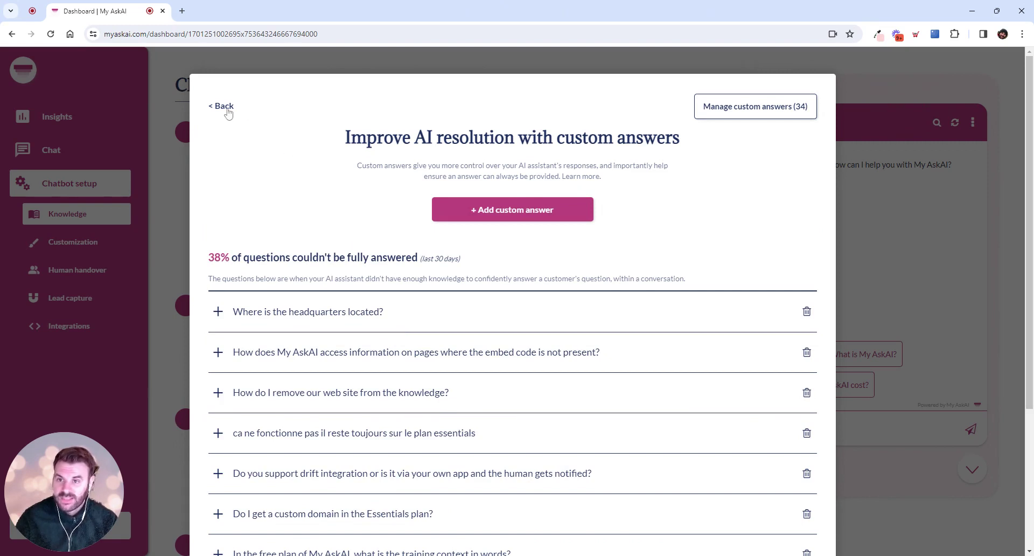
Look through the unanswered questions from the last 30 days for ones that need a custom answer
scroll(299, 364, "down", 1)
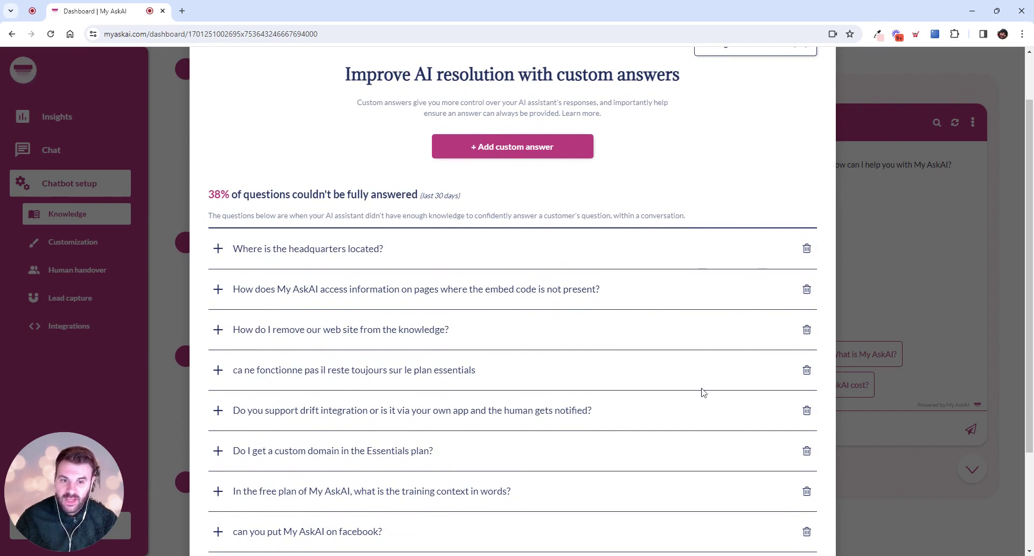
scroll(666, 381, "down", 1)
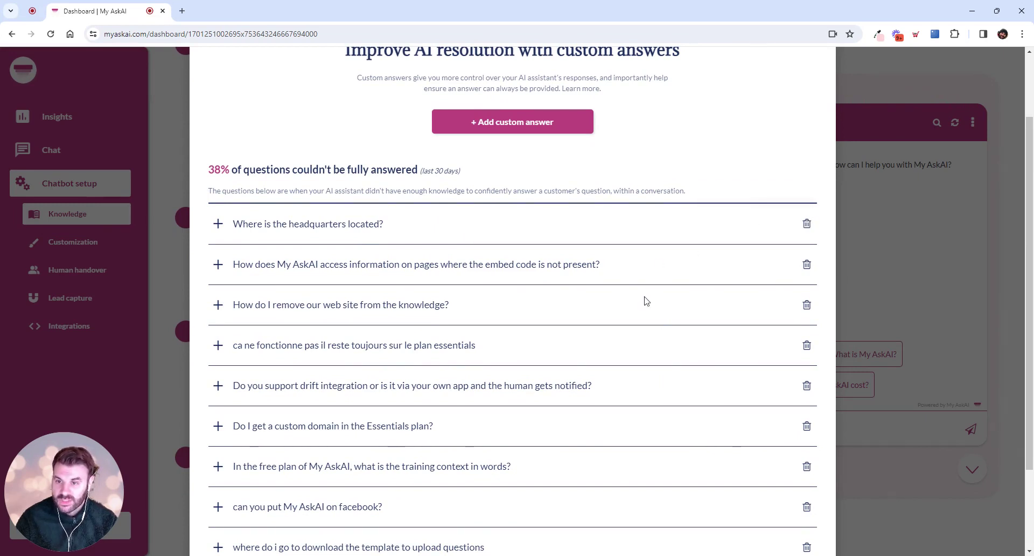
scroll(645, 300, "down", 1)
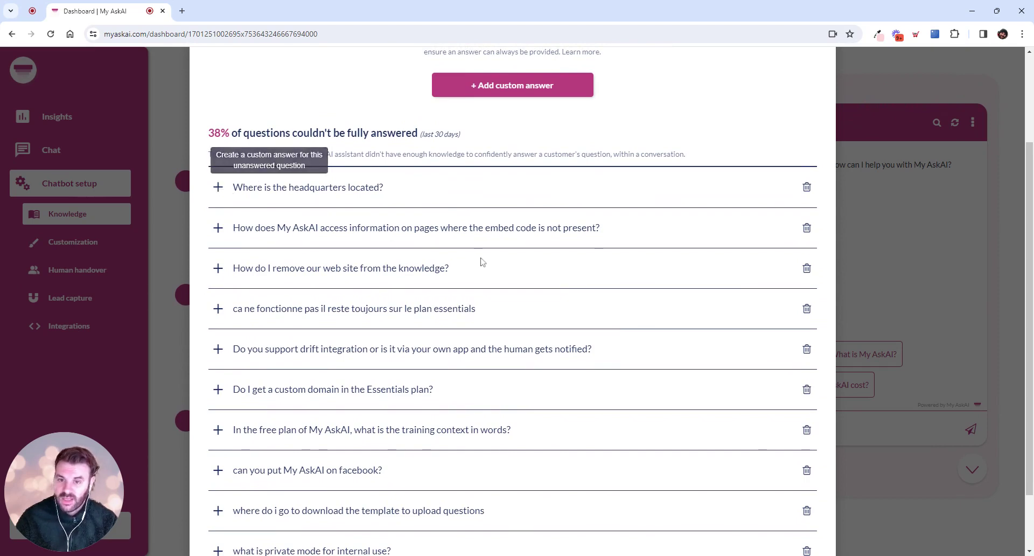
scroll(481, 262, "down", 1)
scroll(482, 262, "up", 3)
scroll(483, 262, "up", 1)
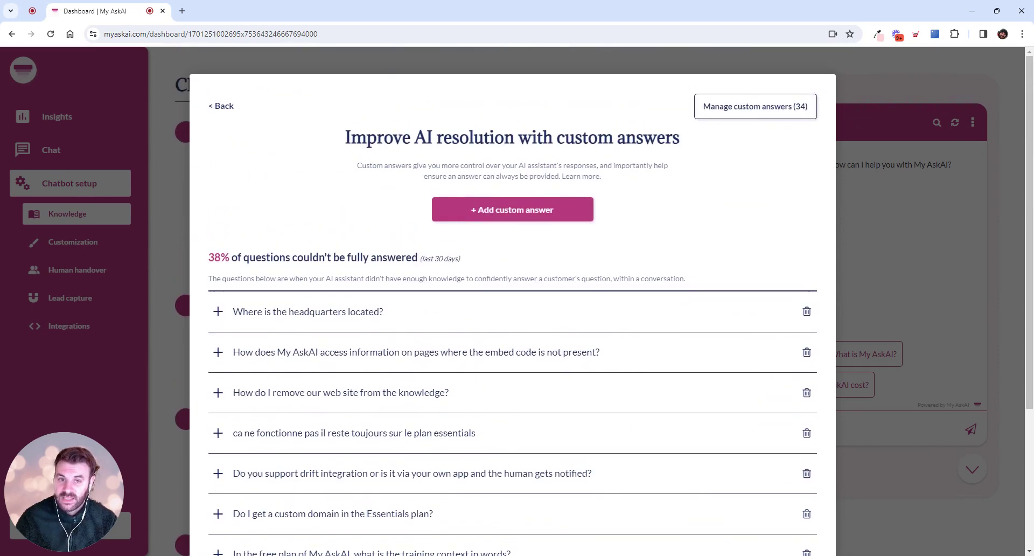